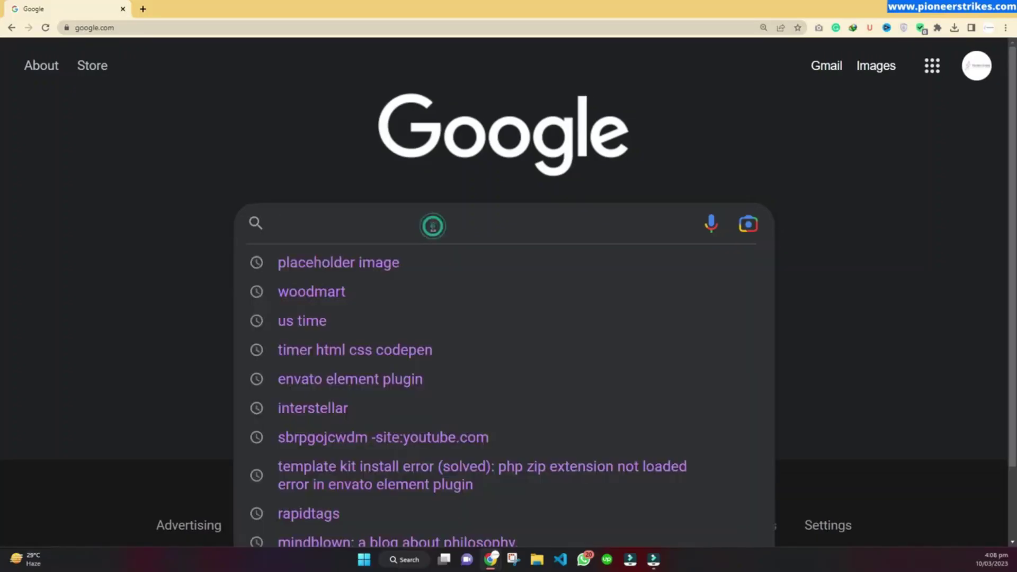
Step: Search Google for 'shopify' and follow the sponsored 'Shopify - Start Selling Online' ad
text(shopify)
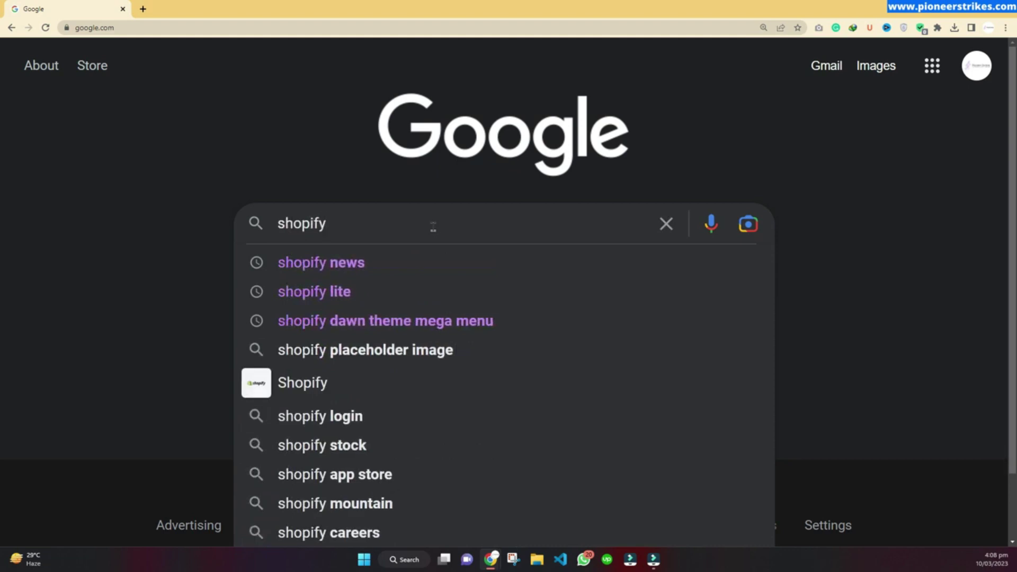
key(Return)
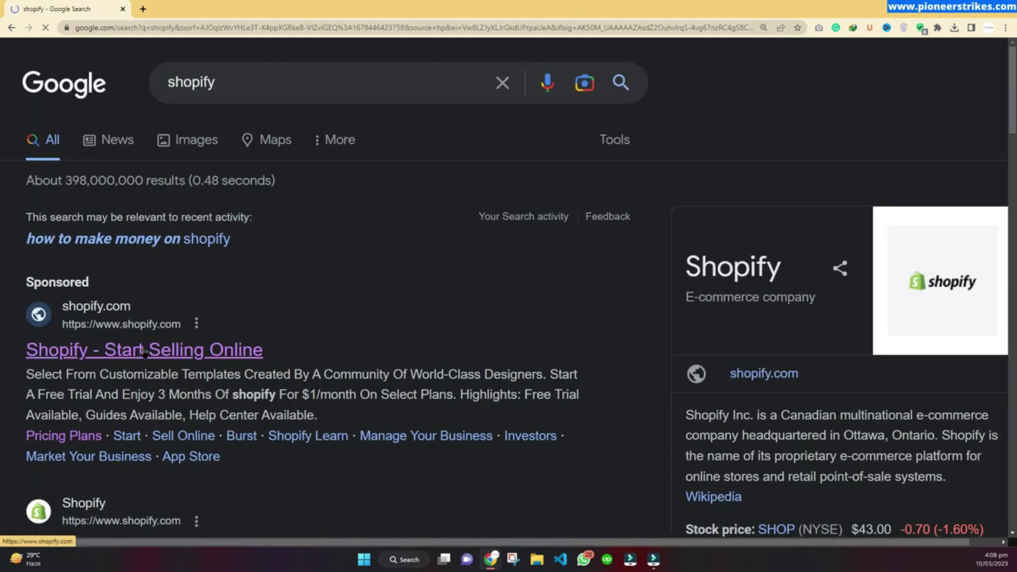
click(140, 352)
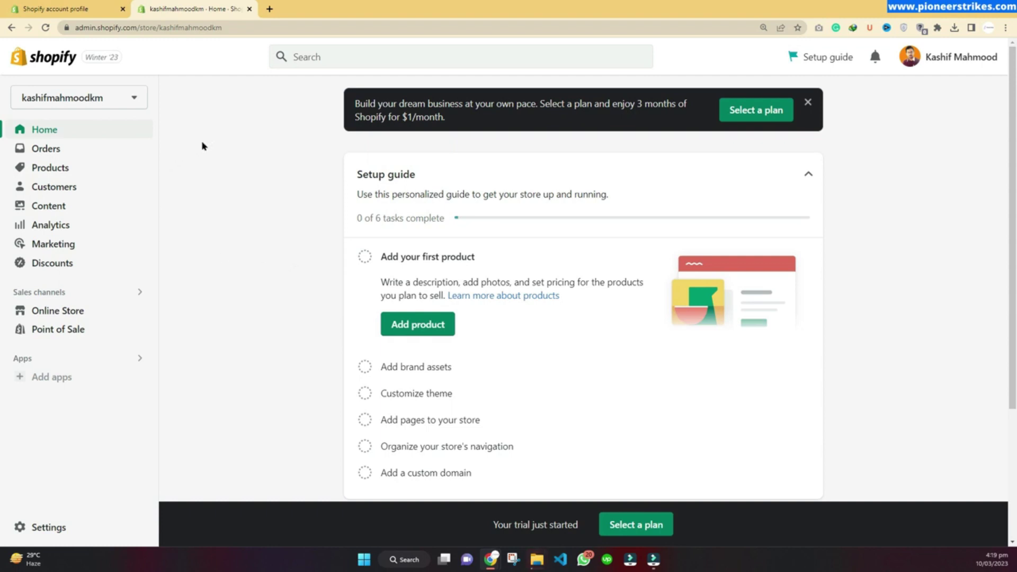
Step: From Products, start a new product titled 'test product'
click(50, 168)
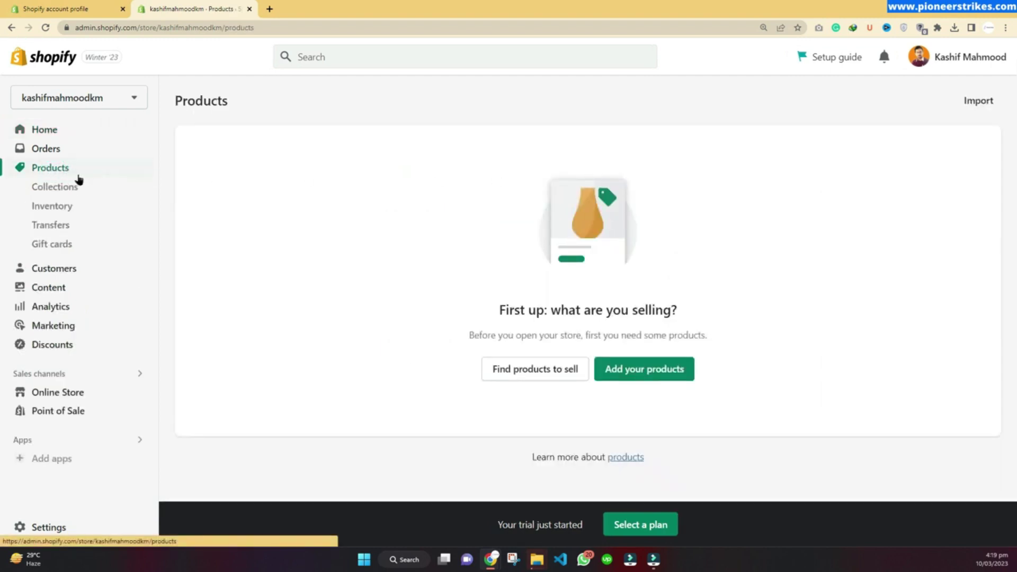
click(638, 368)
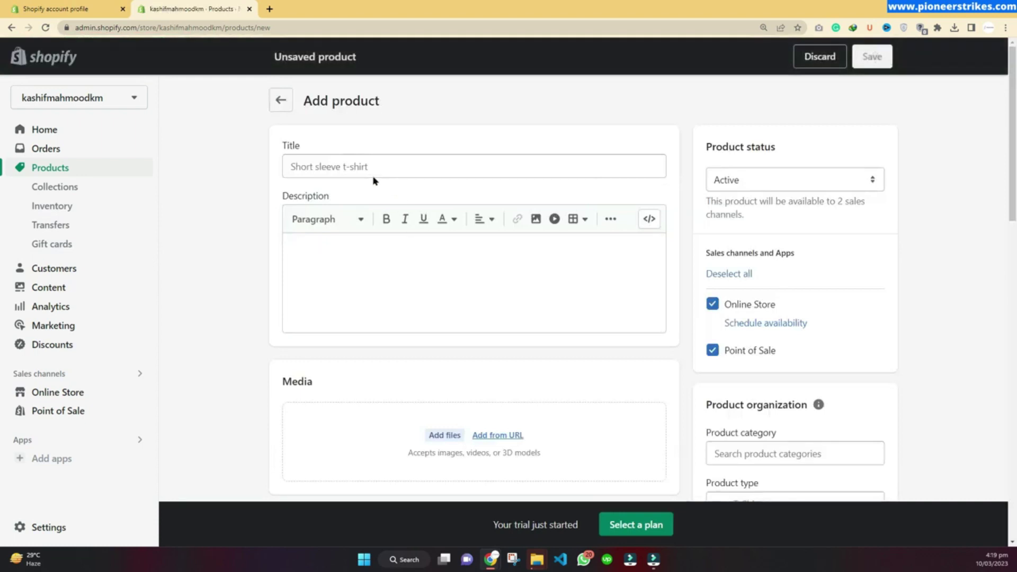
click(370, 166)
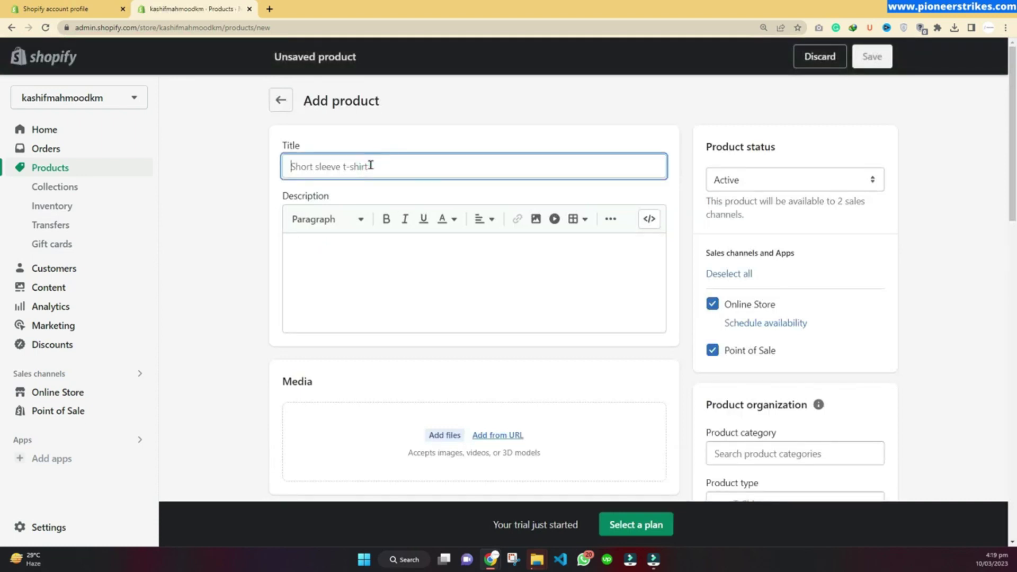
text(test)
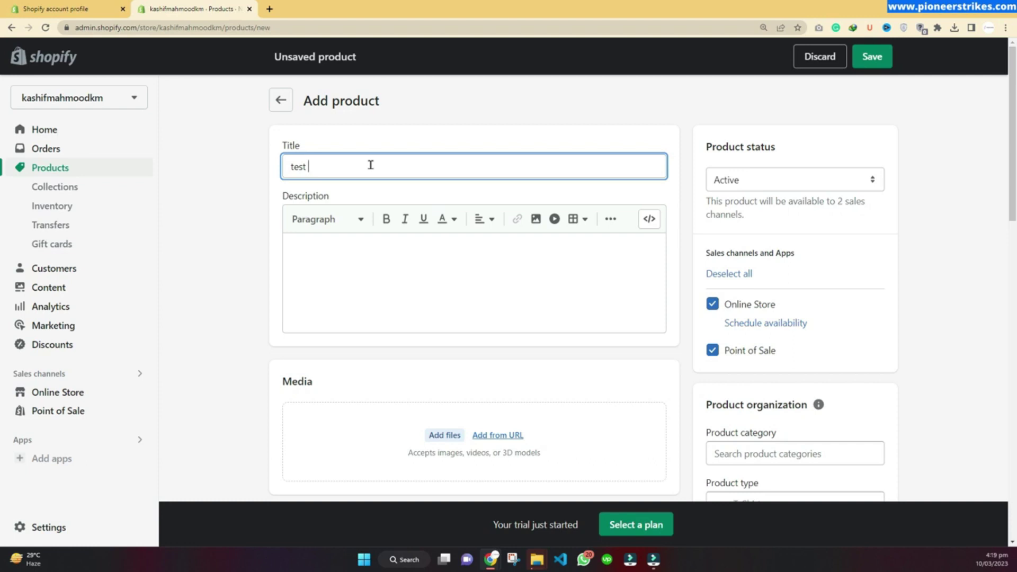
text(product)
click(529, 291)
scroll(509, 302, down, 3)
Step: Price the product at 1000 and upload the ab roller wheel photo as its media
click(322, 366)
text(10)
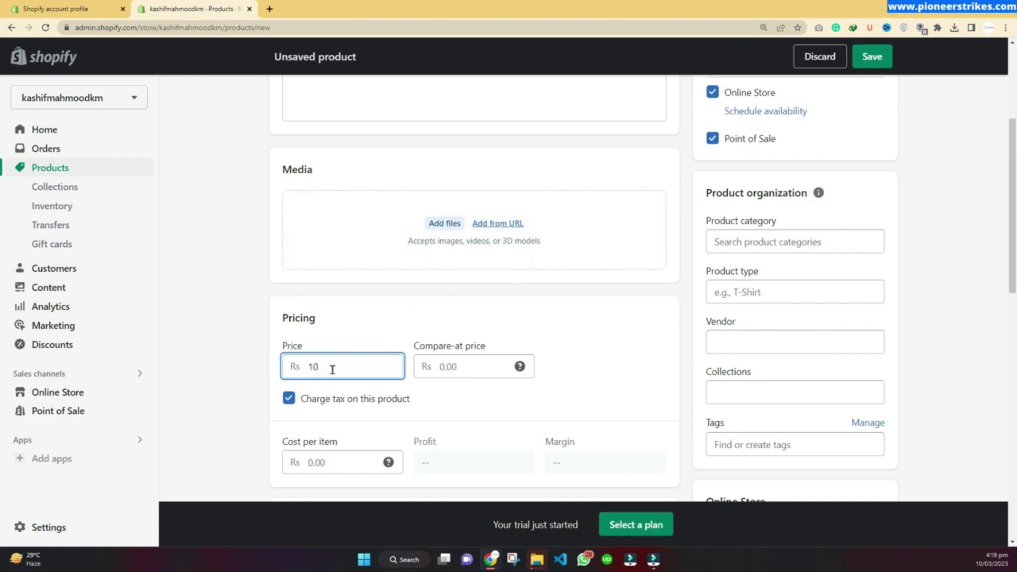
text(00)
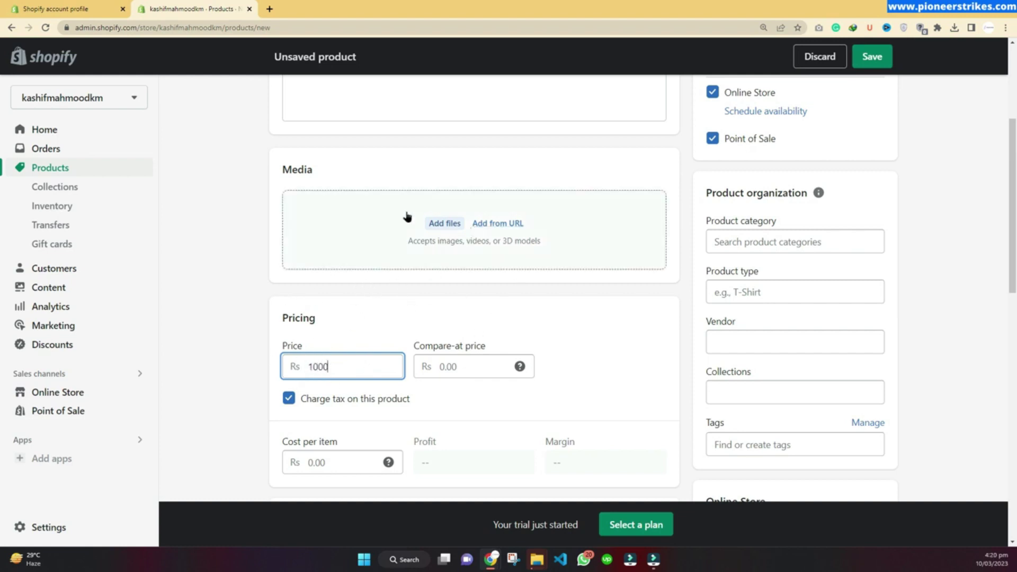
double_click(311, 366)
click(438, 223)
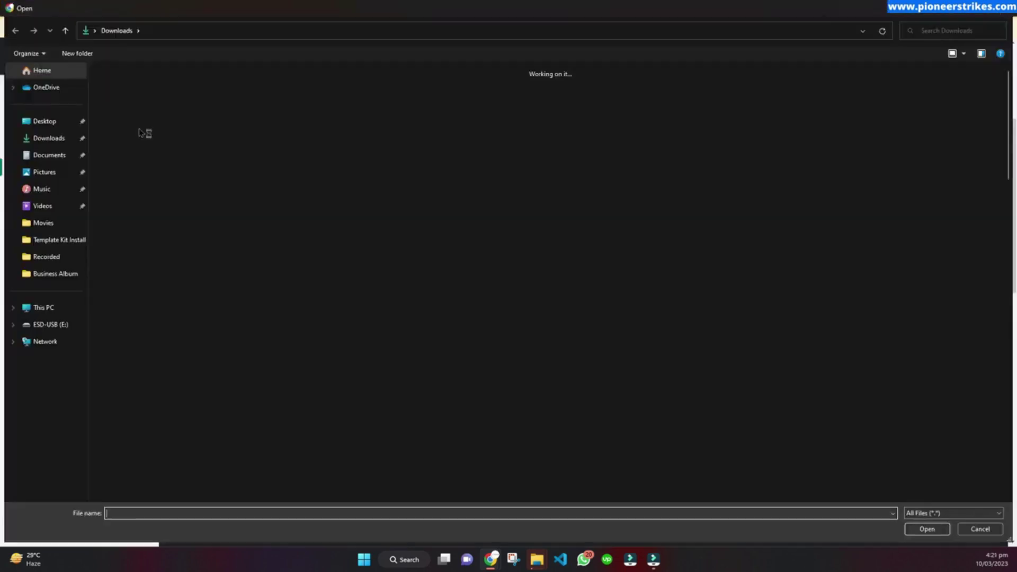
double_click(142, 133)
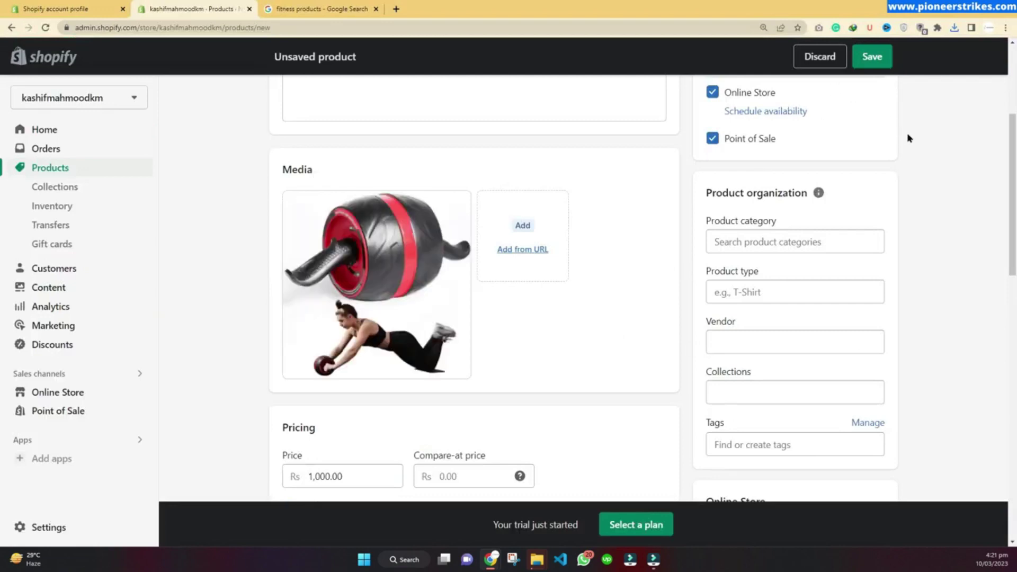
Step: Save test product and preview it on the storefront, where it shows Rs 1,000.00 PKR, sold out
click(872, 57)
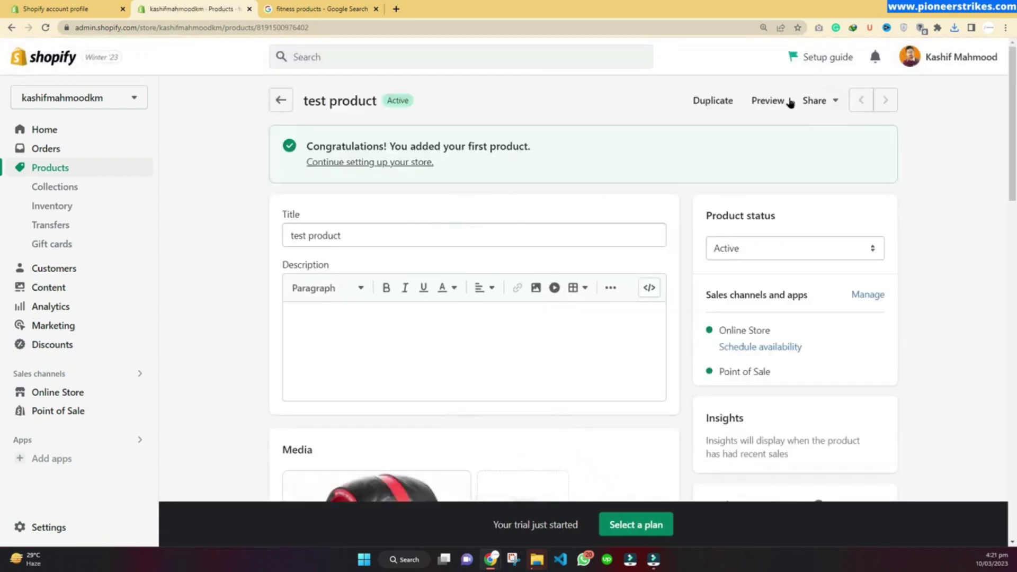
click(764, 101)
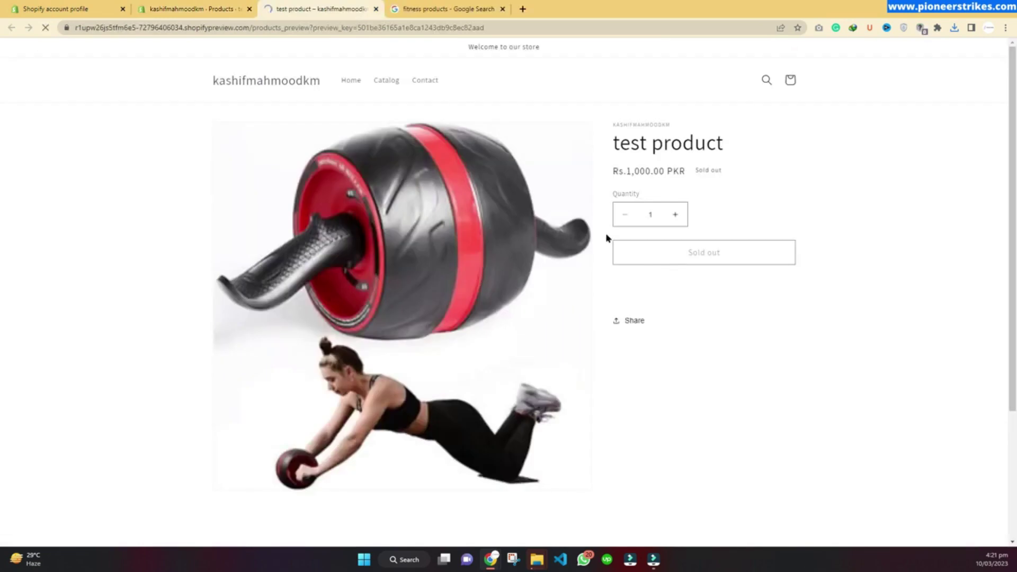
click(691, 172)
click(724, 170)
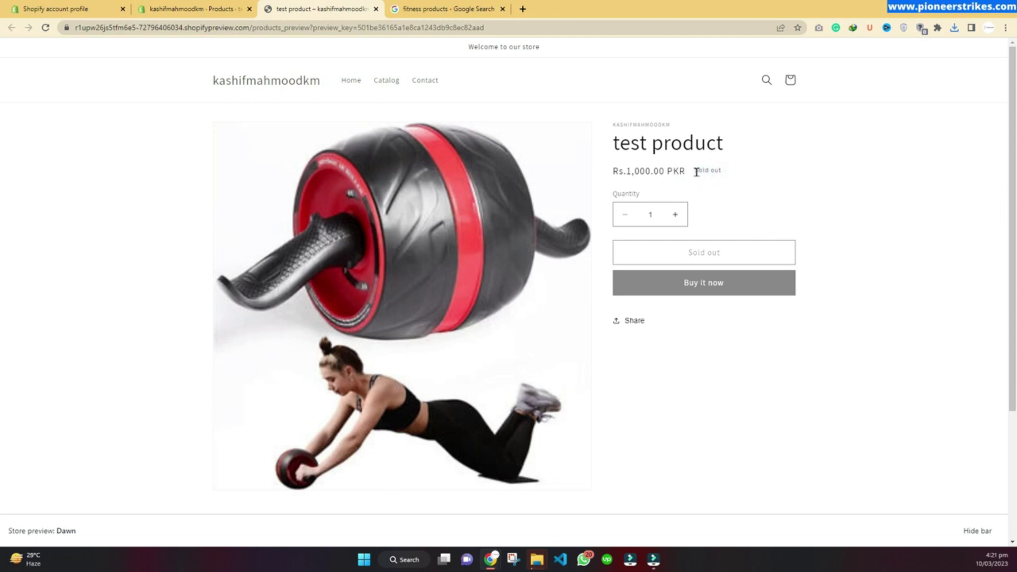
click(696, 171)
Step: Adjust test product's available inventory by 10 units and save the adjustment
click(173, 5)
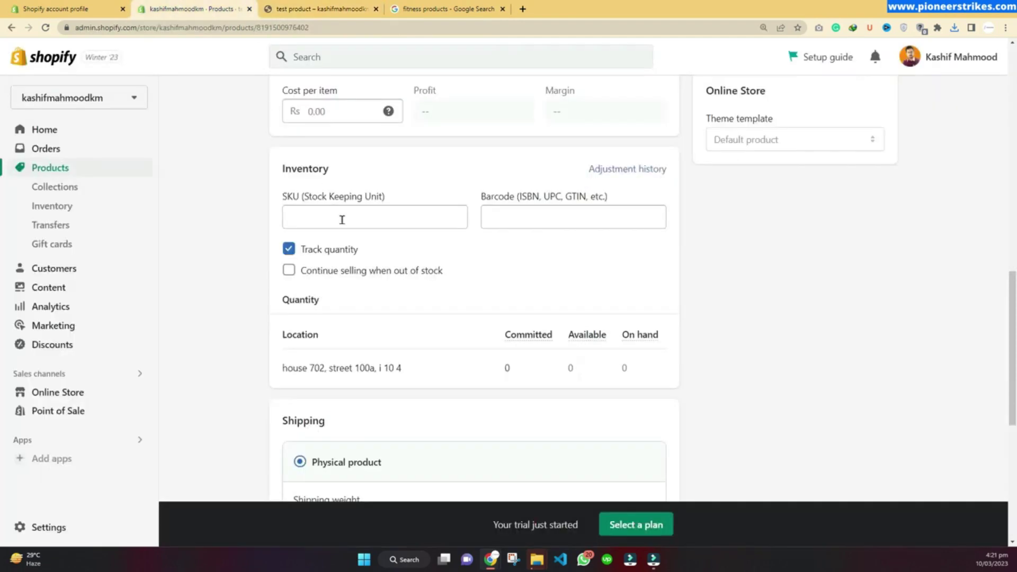
mouse_move(583, 370)
scroll(352, 317, down, 1)
click(578, 316)
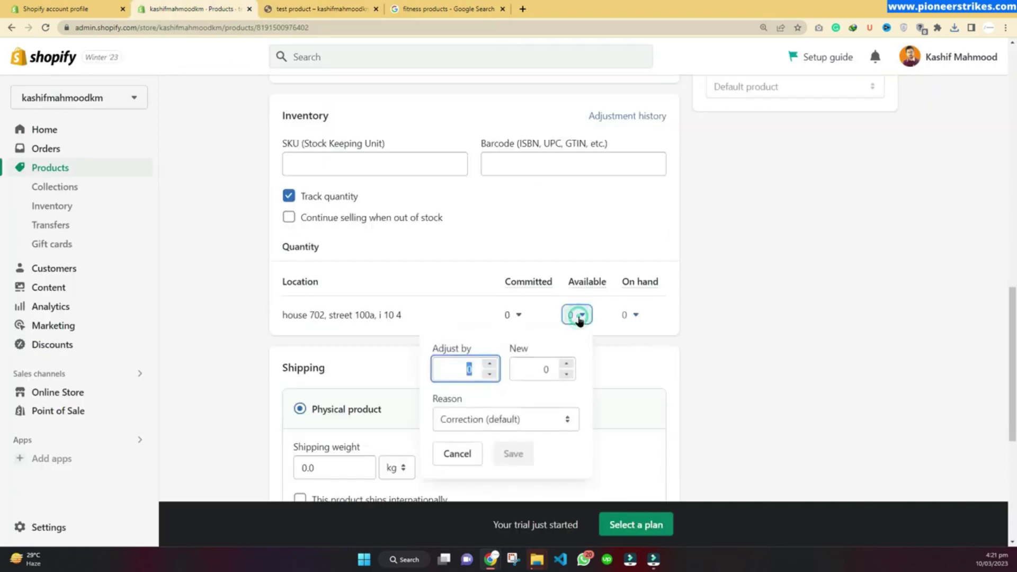
click(456, 367)
text(1)
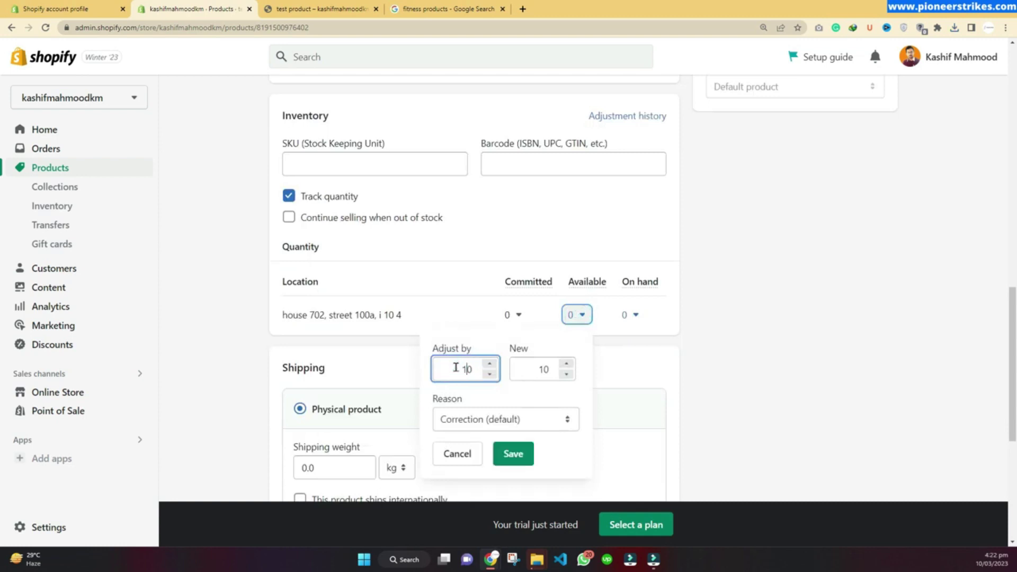
click(513, 454)
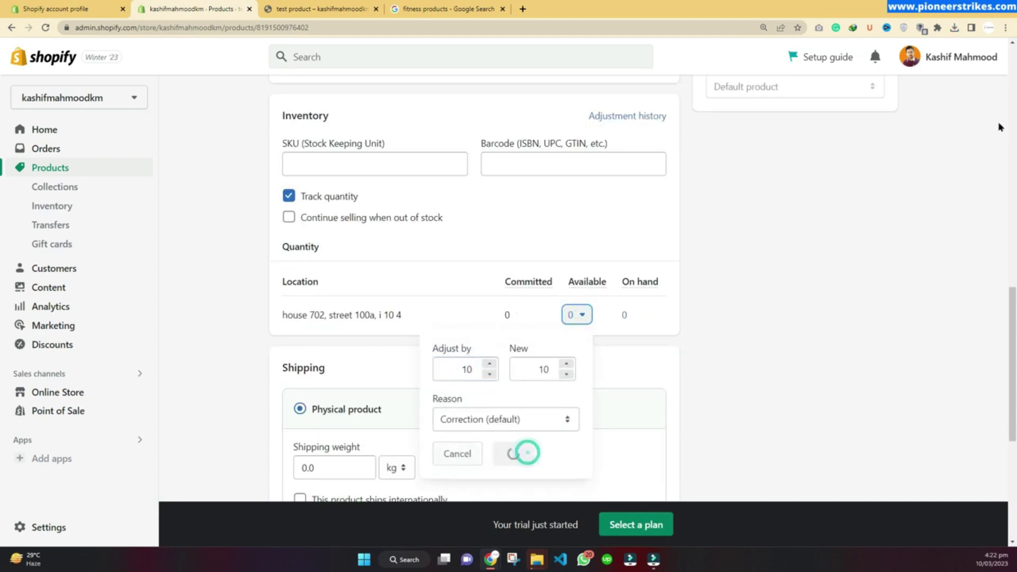
Step: Reload the storefront preview so test product shows in stock with Add to cart
click(318, 9)
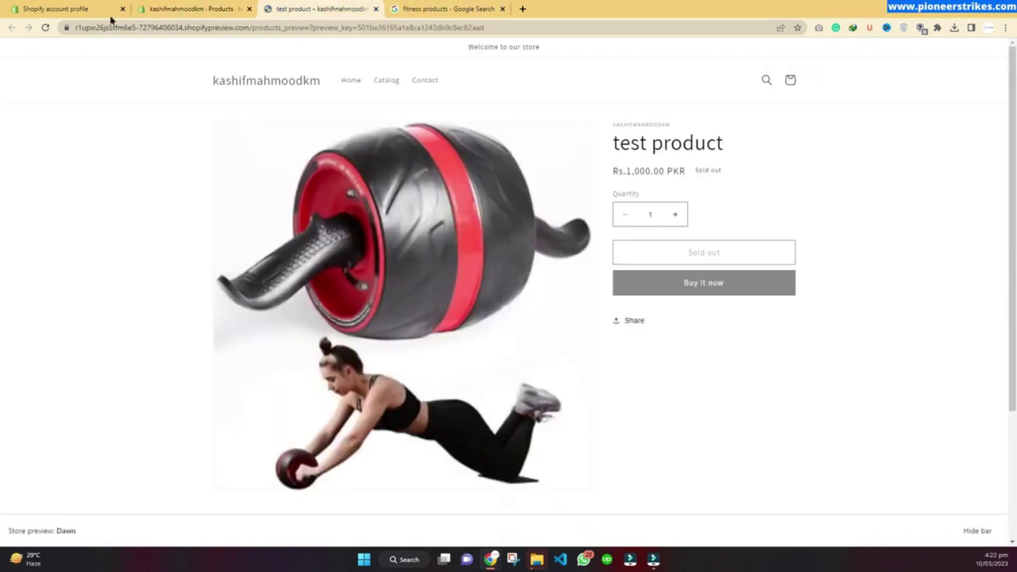
click(47, 28)
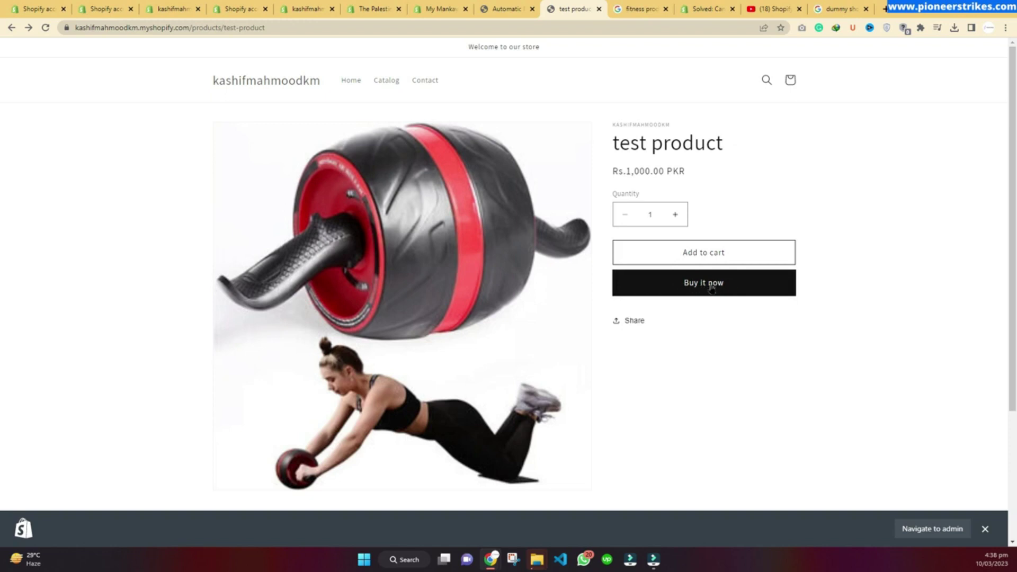
Step: Add test product to the cart, then lower the quantity from 3 to 1 for Rs.1,000.00
click(723, 284)
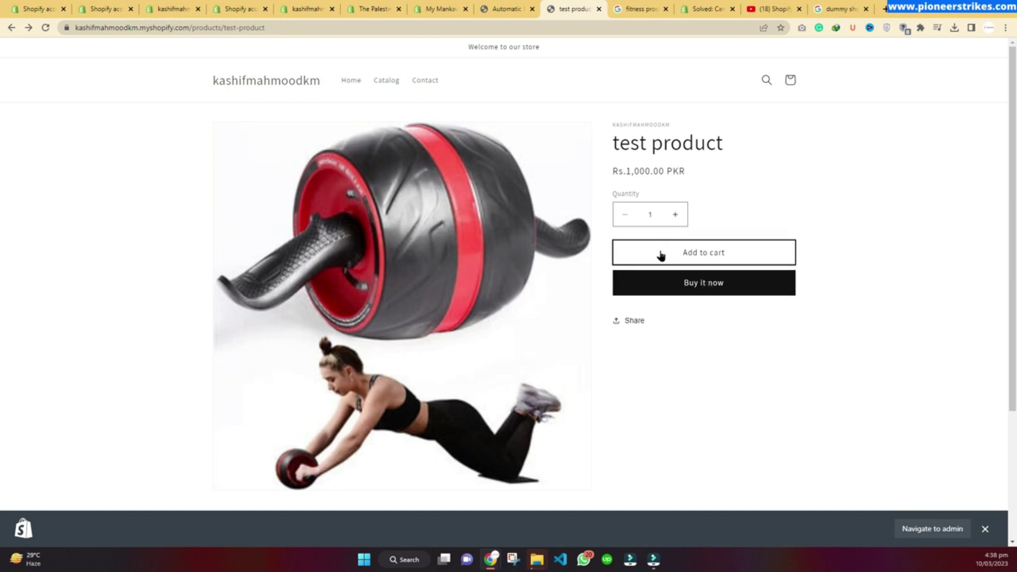
click(704, 253)
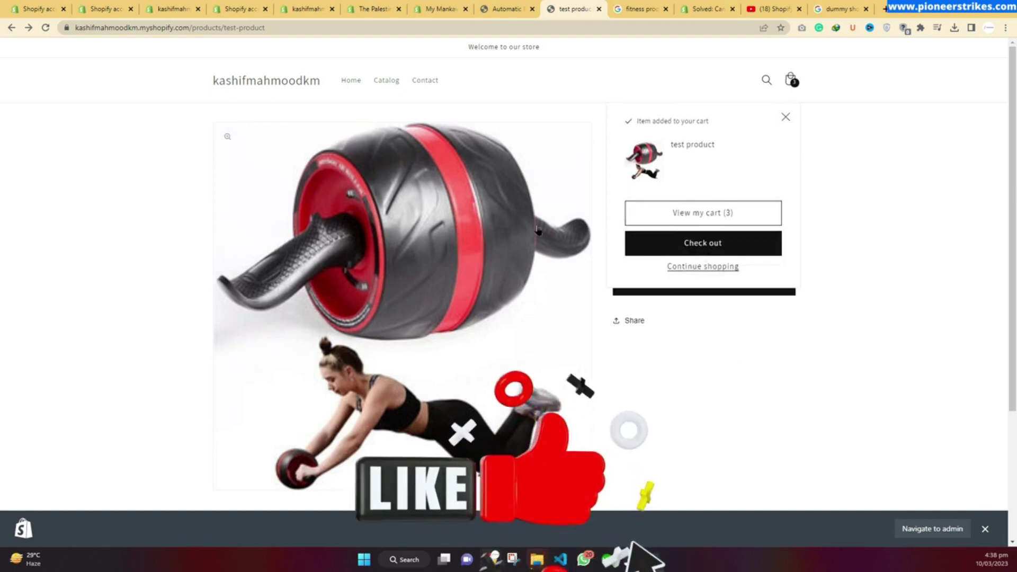
click(698, 214)
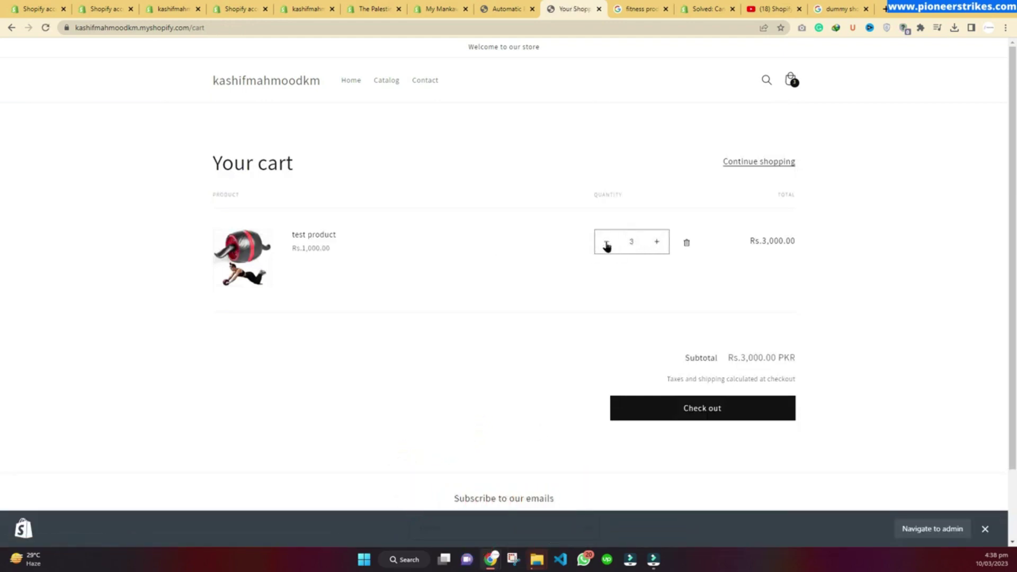
click(607, 244)
click(607, 245)
drag(756, 241, 815, 246)
double_click(763, 241)
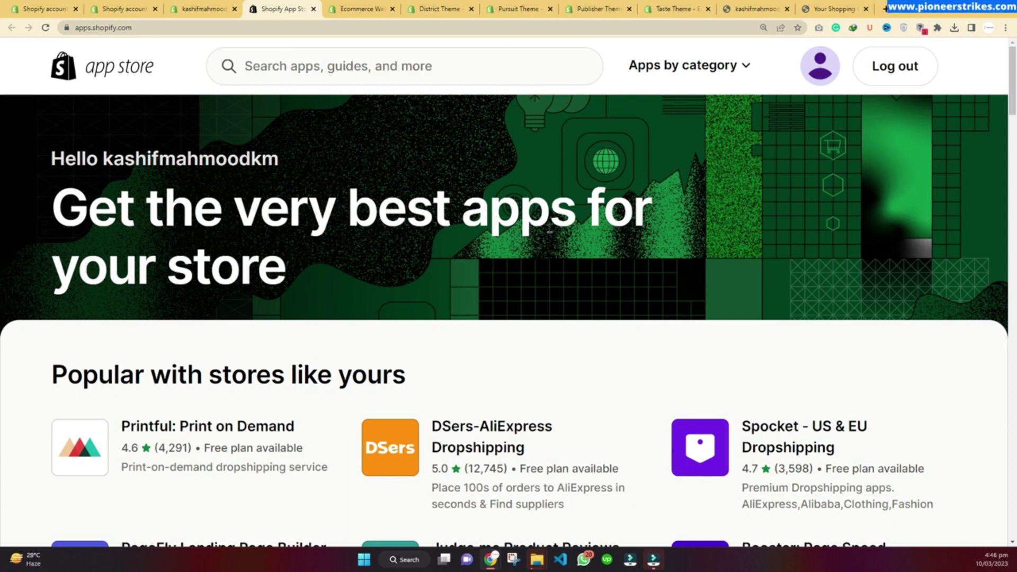
Step: Scroll the App Store home page to popular apps such as Printful, PageFly and Judge.me
scroll(370, 297, down, 4)
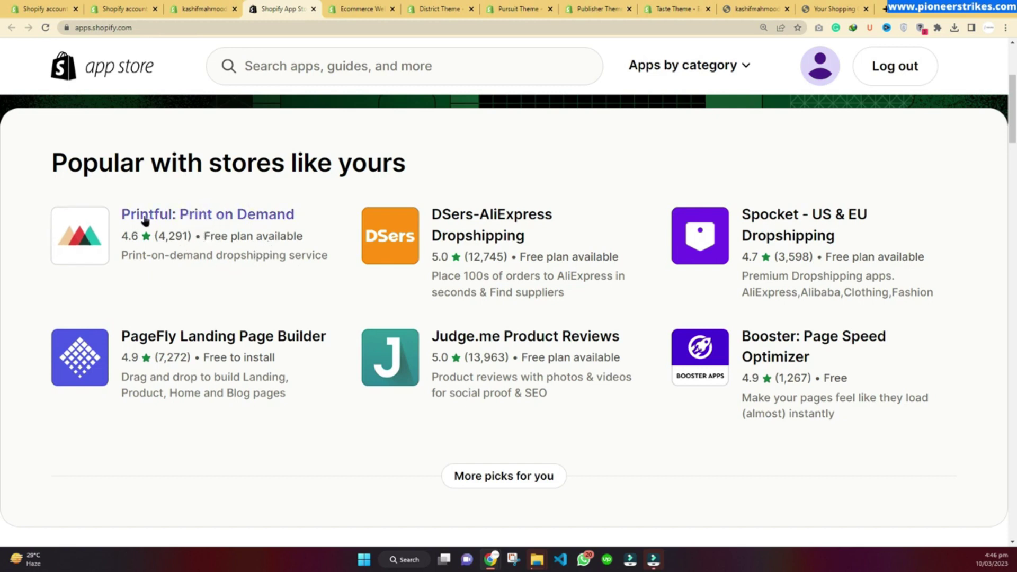
Step: Open Printful: Print on Demand, choose Add app, and highlight its name on the install page
click(234, 229)
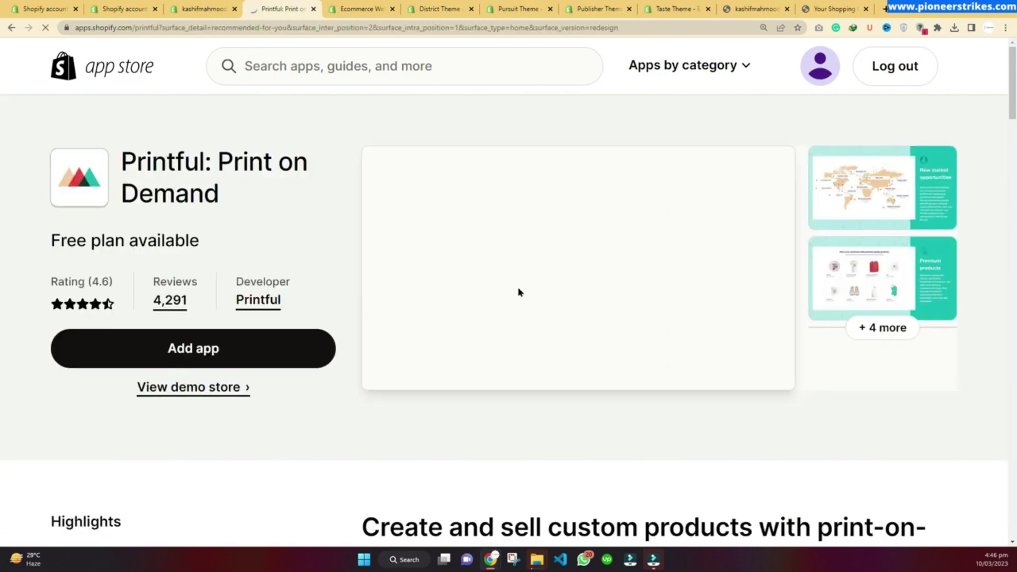
click(195, 349)
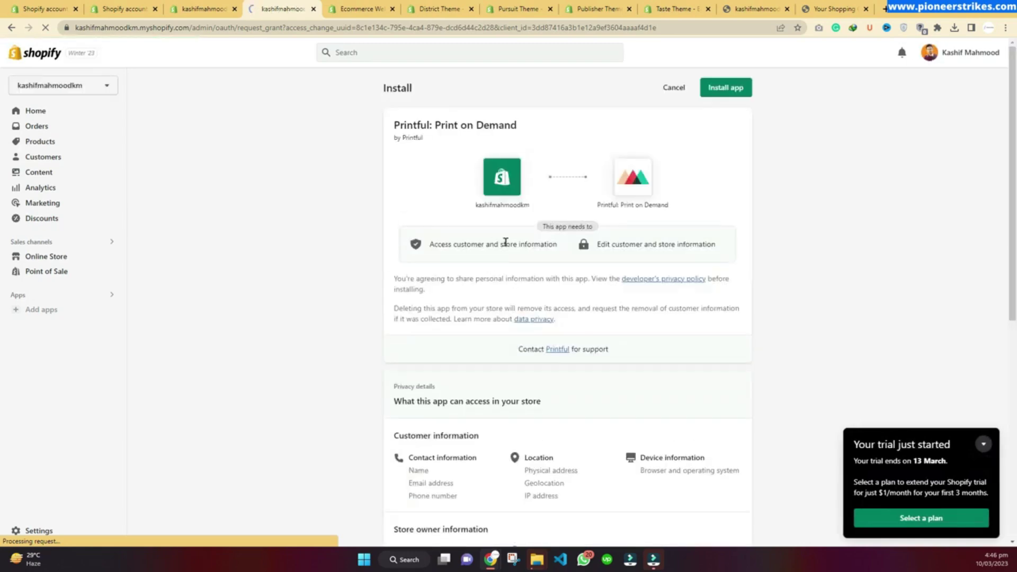
drag(596, 204, 656, 203)
click(650, 207)
click(778, 206)
drag(597, 208, 671, 209)
Step: Switch to the live storefront and scroll down to the featured ab roller product and back
key(ctrl+Tab)
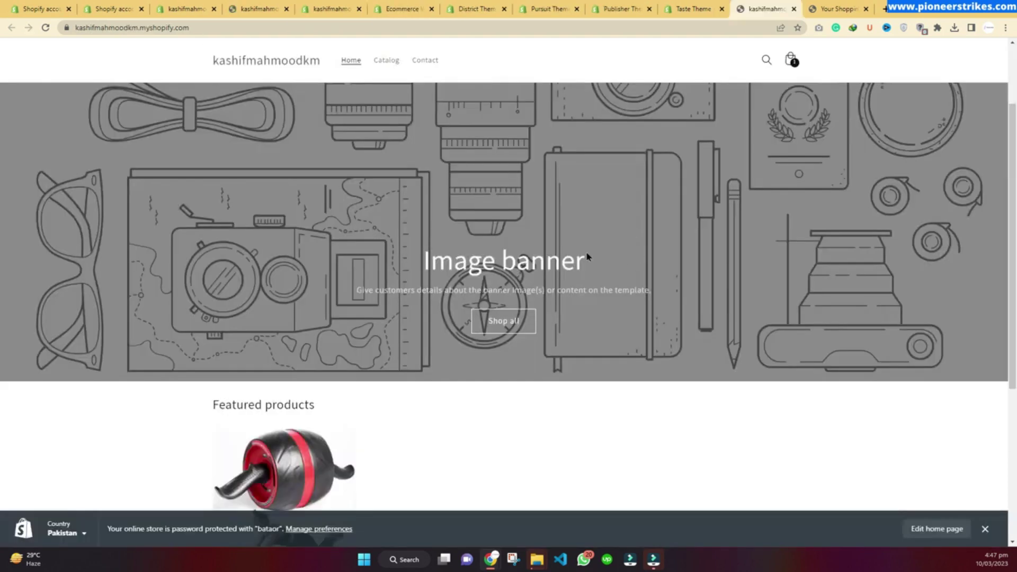
scroll(616, 238, down, 1)
scroll(445, 229, up, 2)
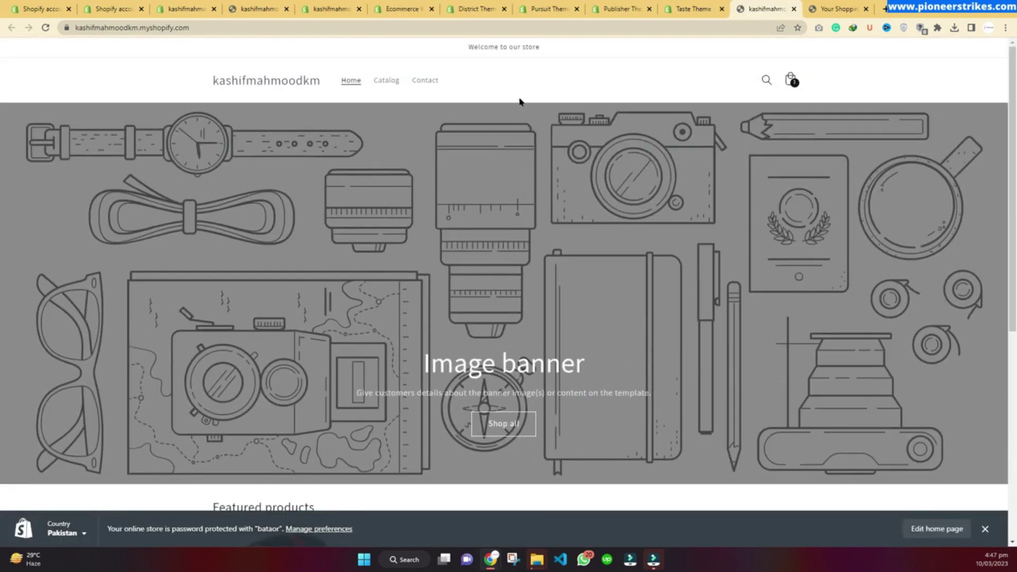
scroll(397, 234, down, 6)
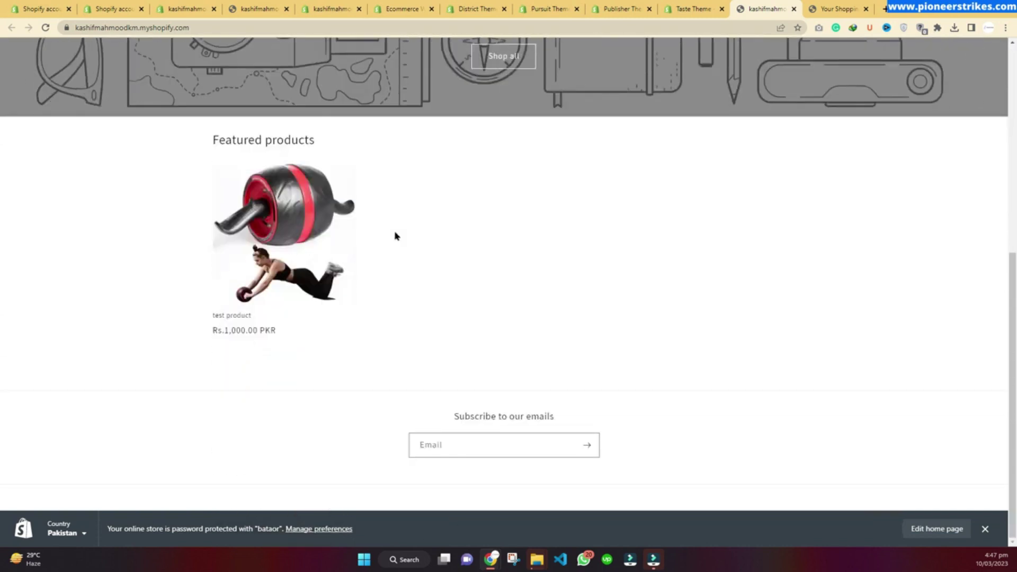
scroll(455, 331, up, 6)
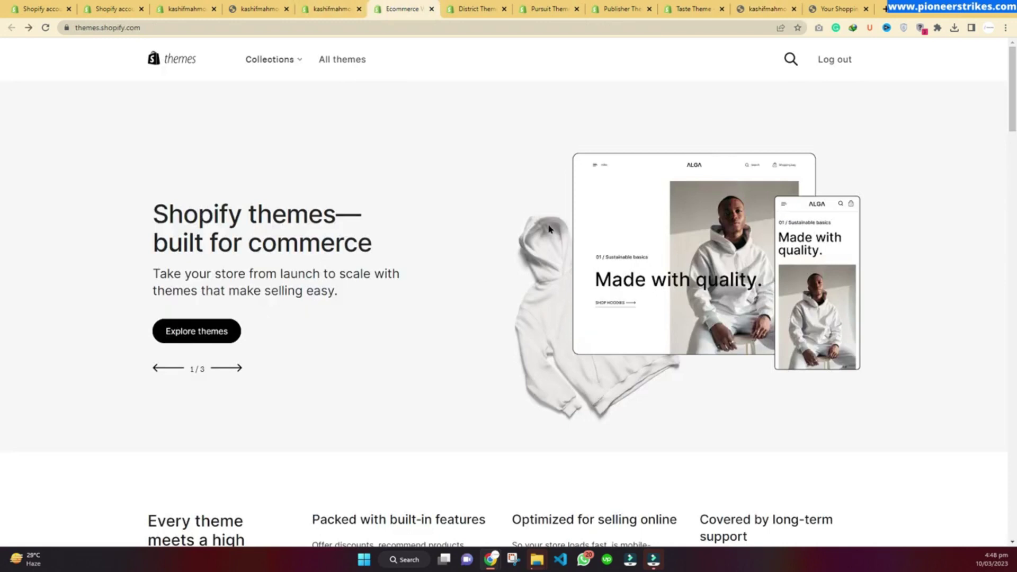
Step: Browse the featured themes, then preview District, dismissing the Join & Save popup and scrolling through it
scroll(347, 221, down, 12)
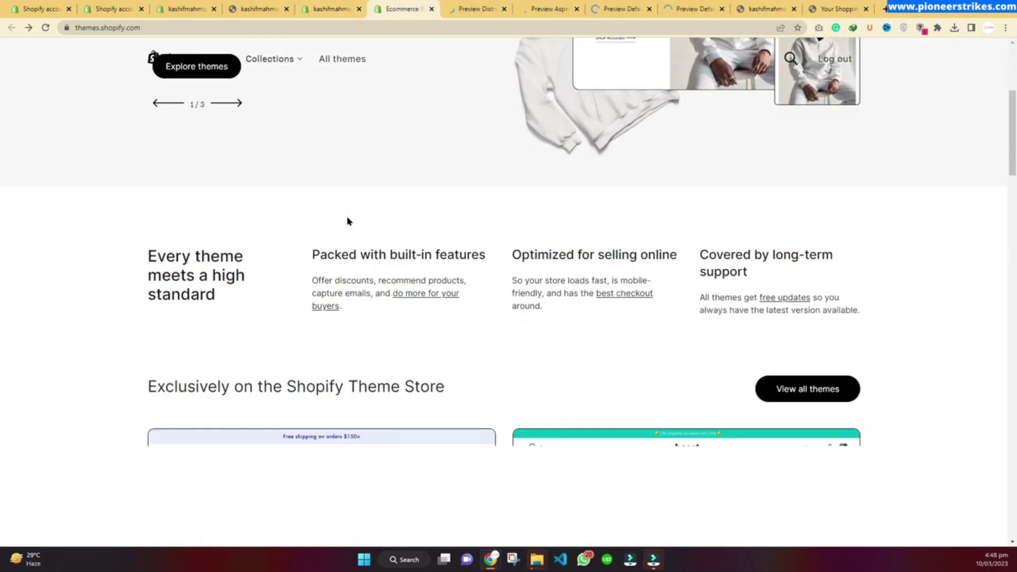
scroll(347, 220, up, 3)
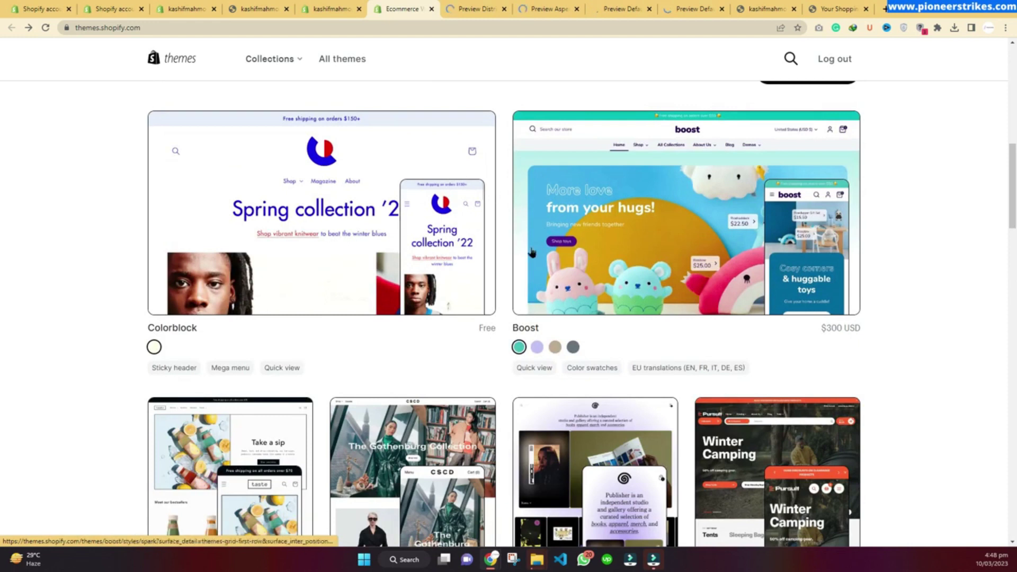
click(463, 8)
click(877, 163)
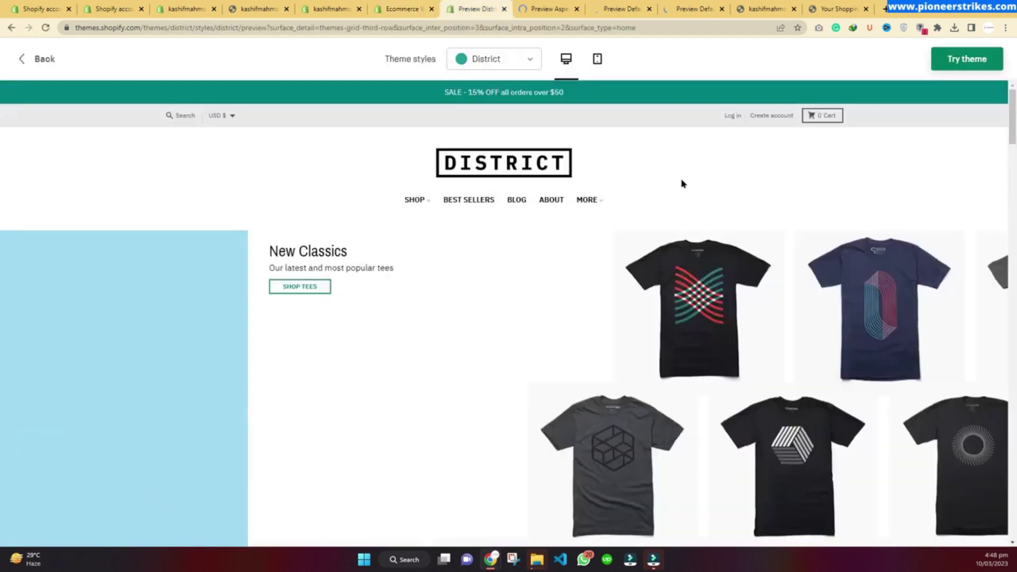
scroll(675, 186, down, 10)
scroll(556, 243, down, 20)
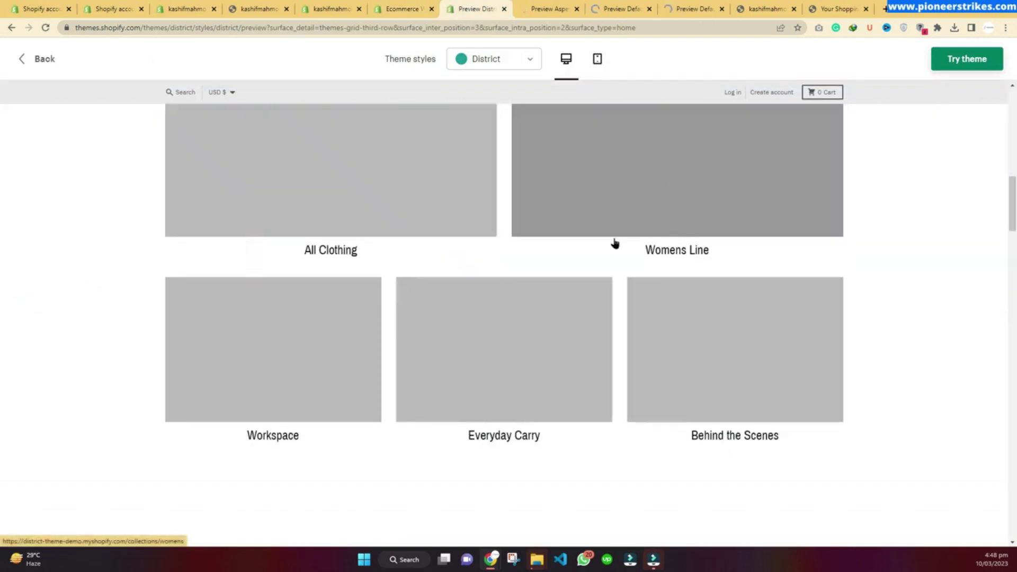
scroll(155, 249, down, 10)
scroll(211, 293, up, 11)
scroll(313, 305, up, 15)
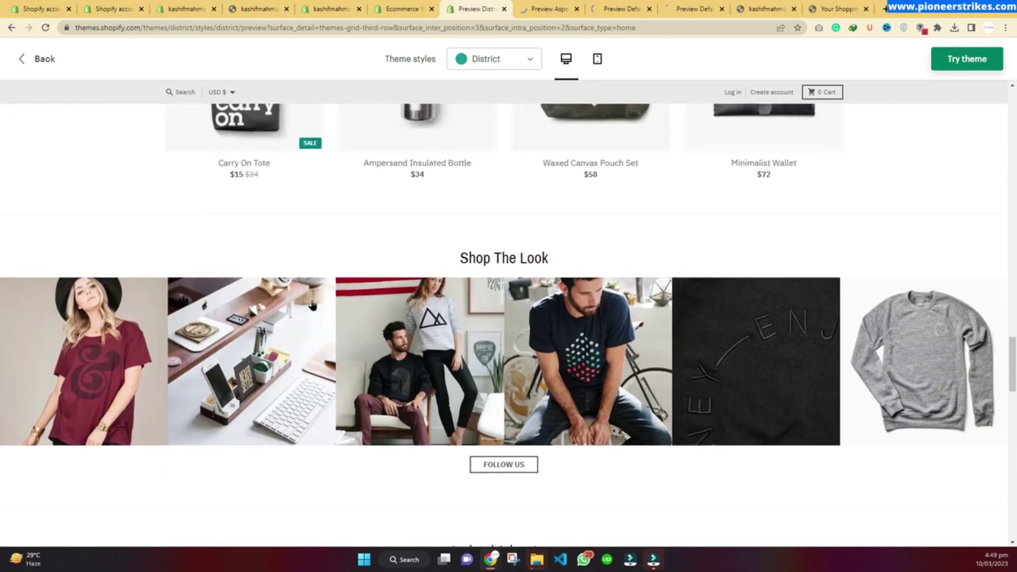
scroll(380, 198, up, 20)
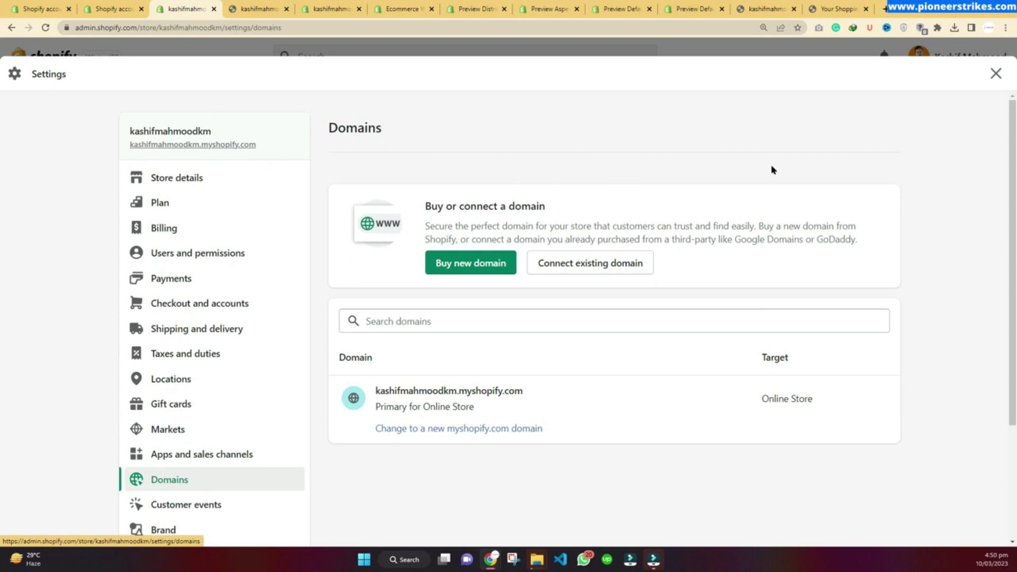
Step: Close the Settings overlay to return to the Analytics dashboard showing Rs 0.00 sales and 1 session
click(995, 74)
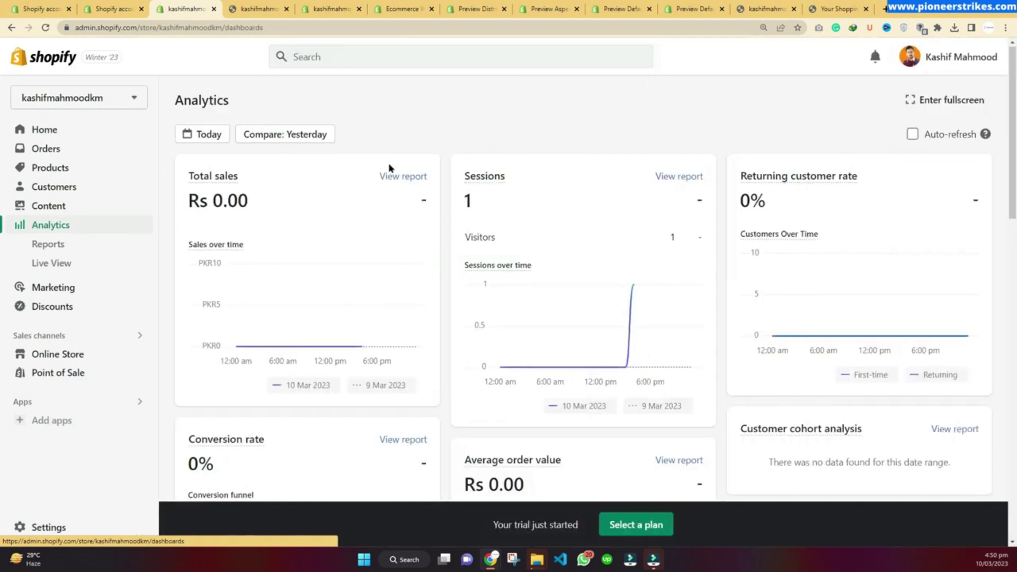
Step: Open Analytics Reports and scroll through every report, from Sessions by location to Sales over time
scroll(392, 167, down, 1)
scroll(405, 163, up, 1)
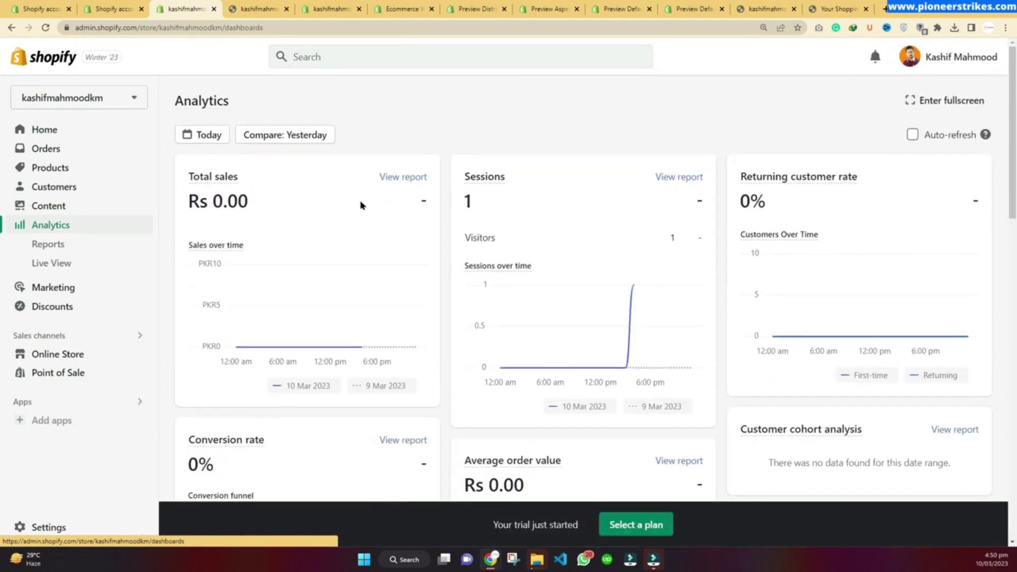
click(35, 243)
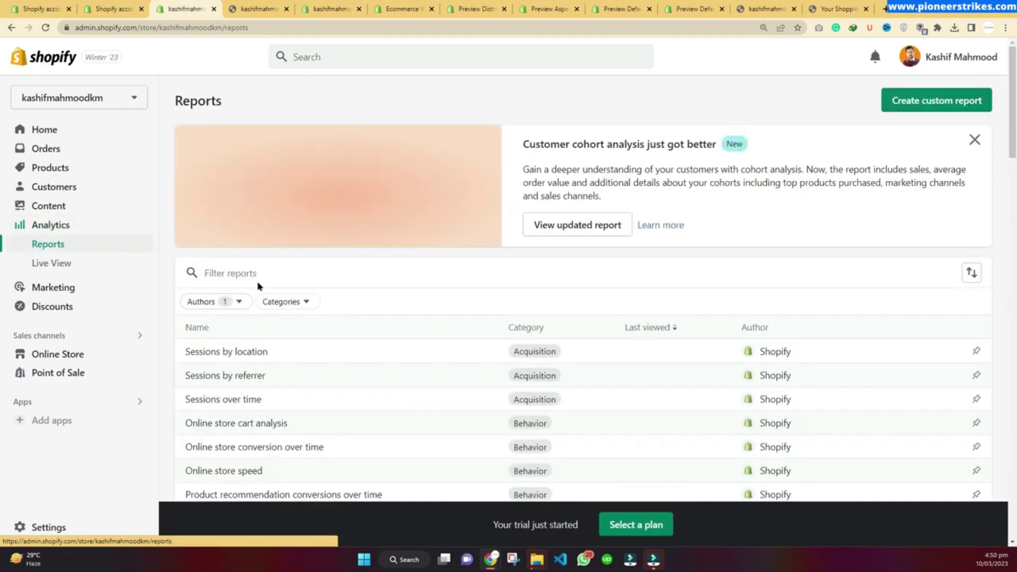
scroll(257, 283, down, 3)
scroll(249, 211, down, 3)
scroll(233, 236, up, 3)
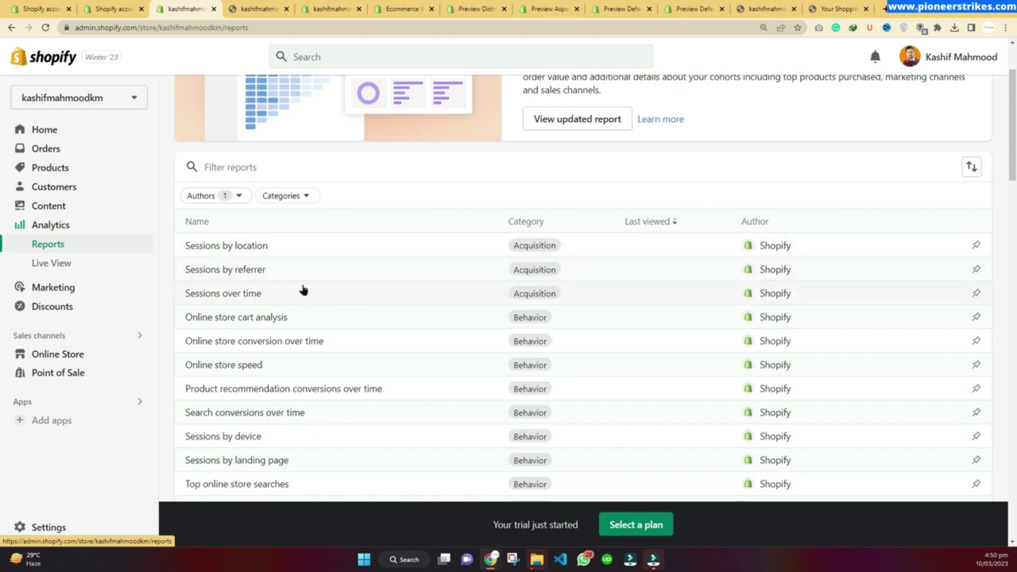
scroll(290, 287, down, 2)
scroll(286, 287, down, 10)
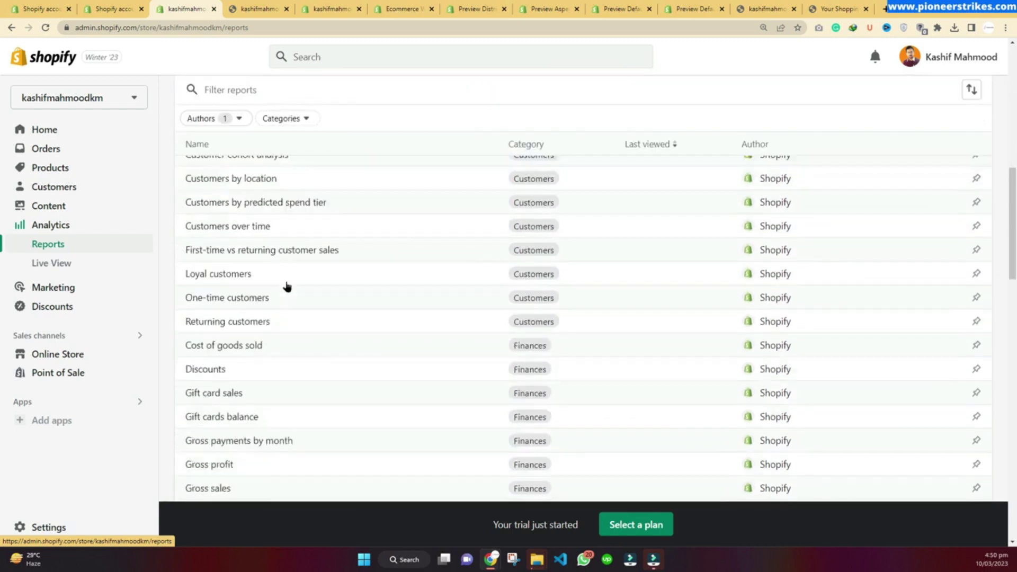
scroll(287, 287, down, 15)
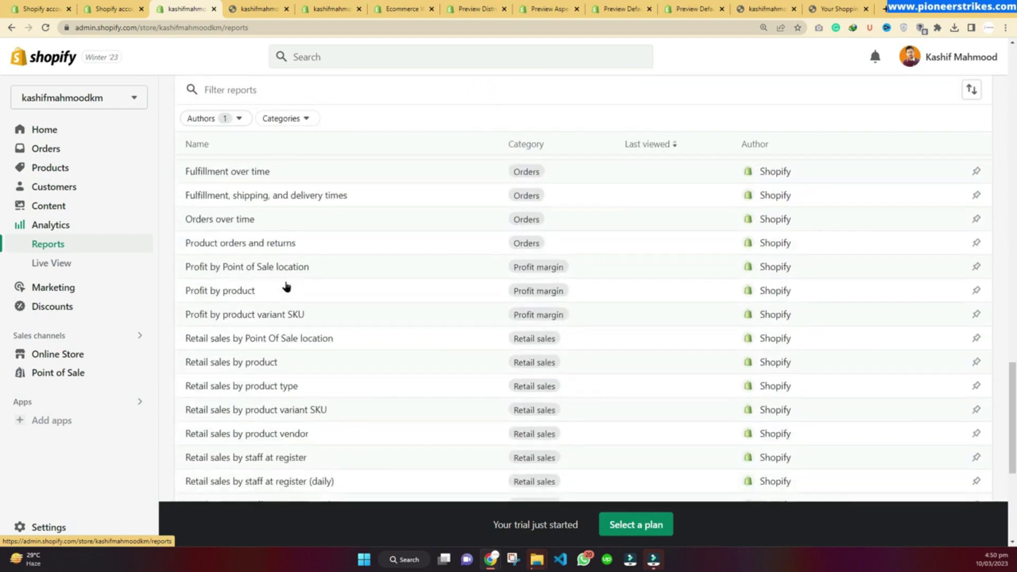
scroll(286, 286, down, 1)
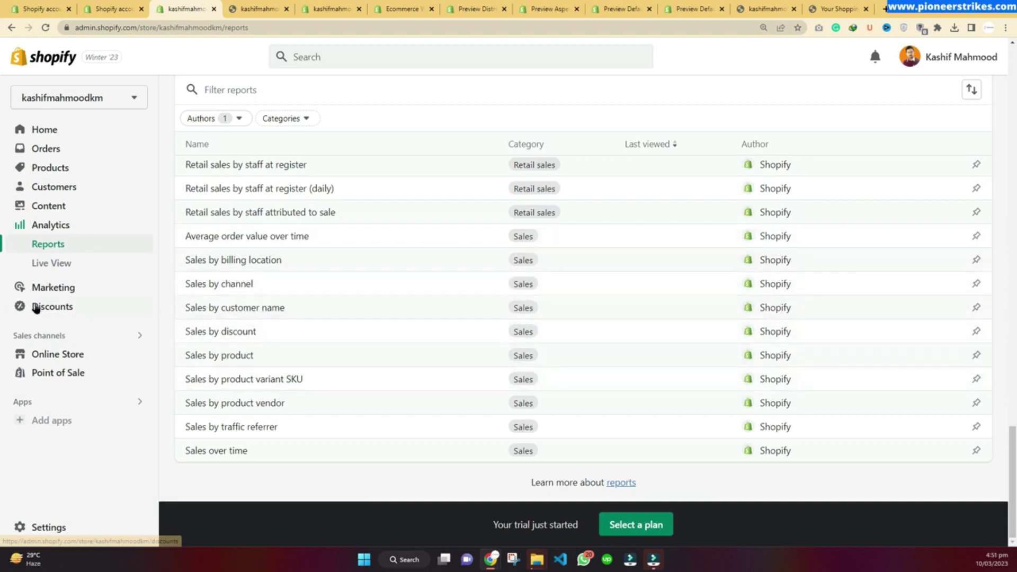
Step: Go to the Discounts page, showing the empty 'Manage discounts and promotions' state
click(36, 305)
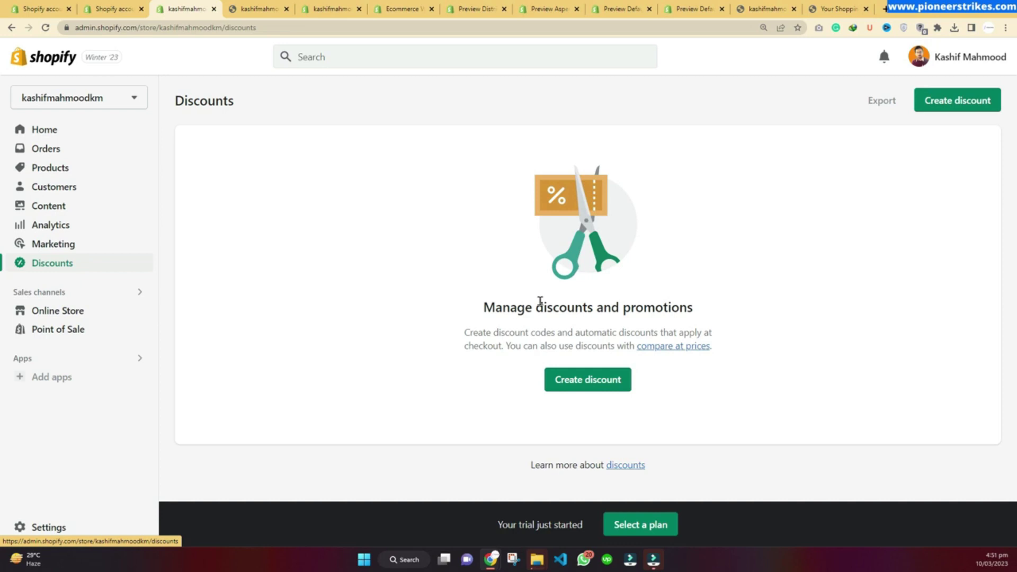
Step: Return to the pioneerstrikes.com course post and briefly highlight the second of its 20 video titles
key(alt+Tab)
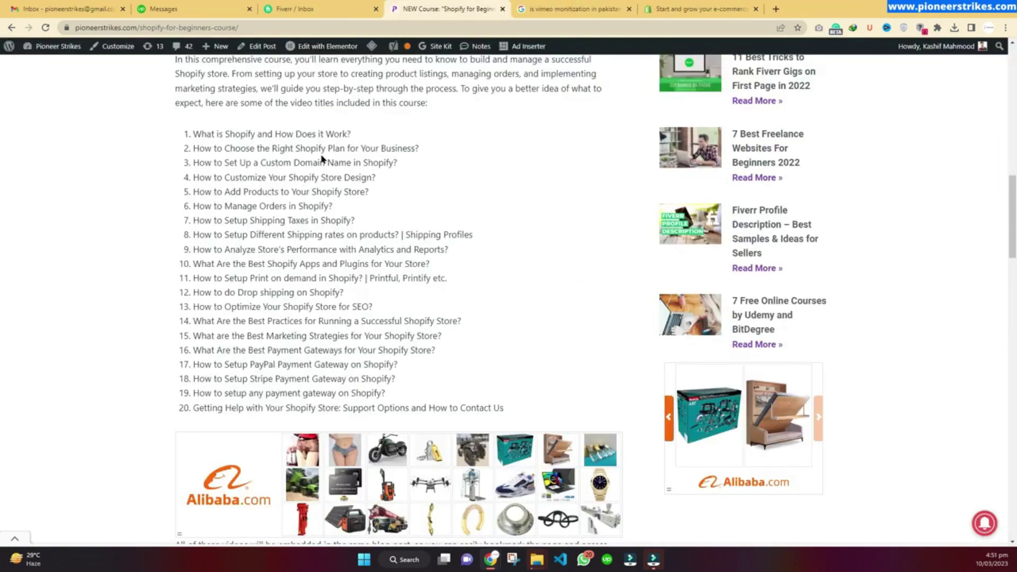
drag(194, 147, 428, 149)
click(432, 149)
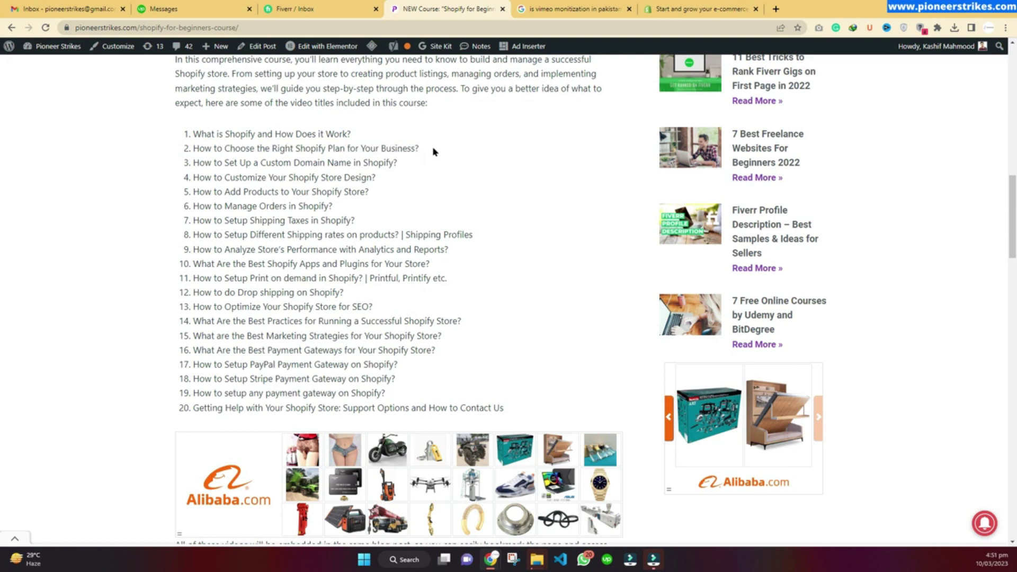